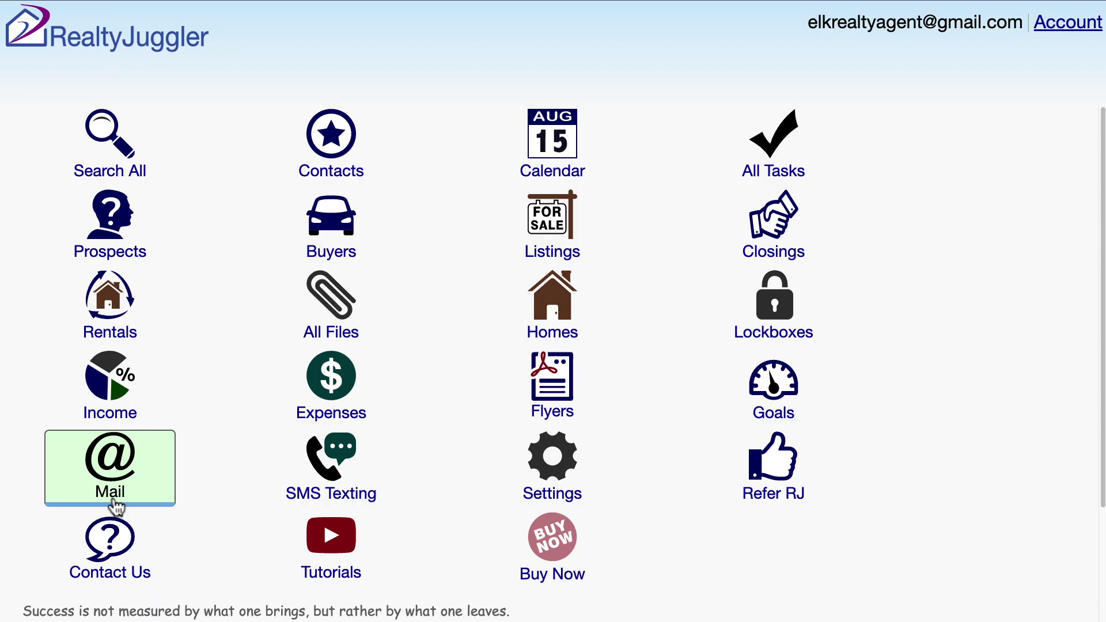
Step: From the Mail section's Mail Forms list, begin a new mail form
left_click(114, 504)
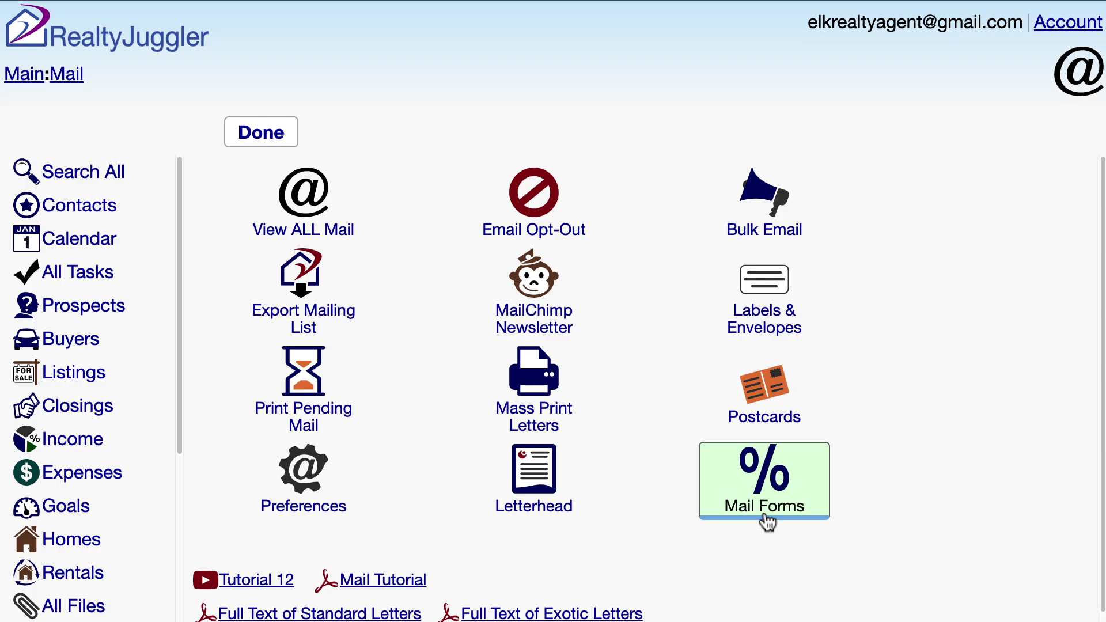
left_click(769, 521)
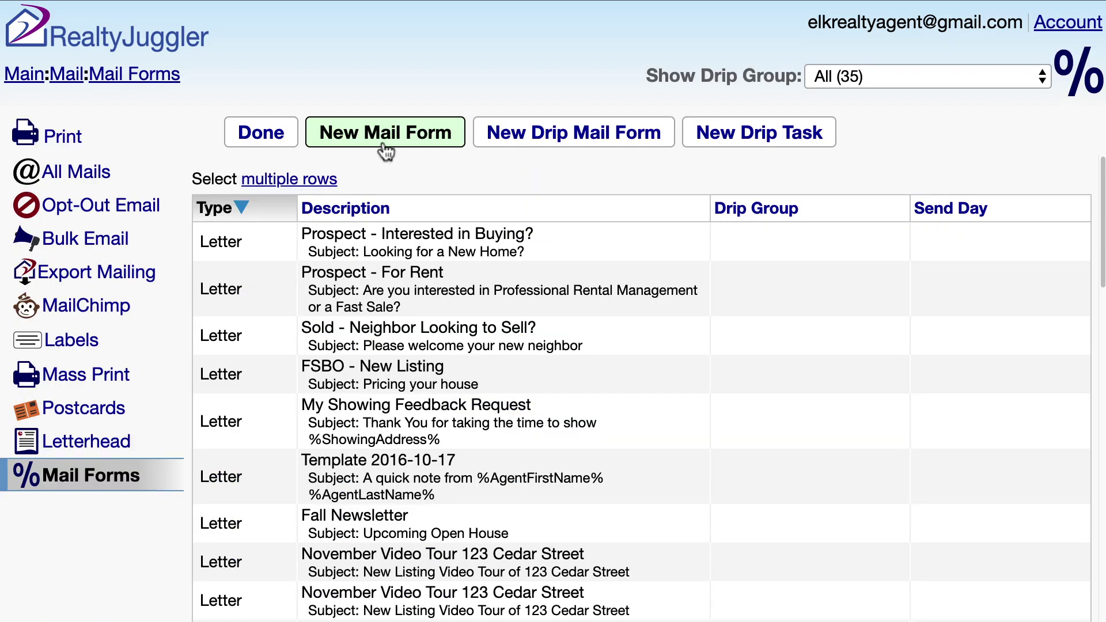
left_click(385, 152)
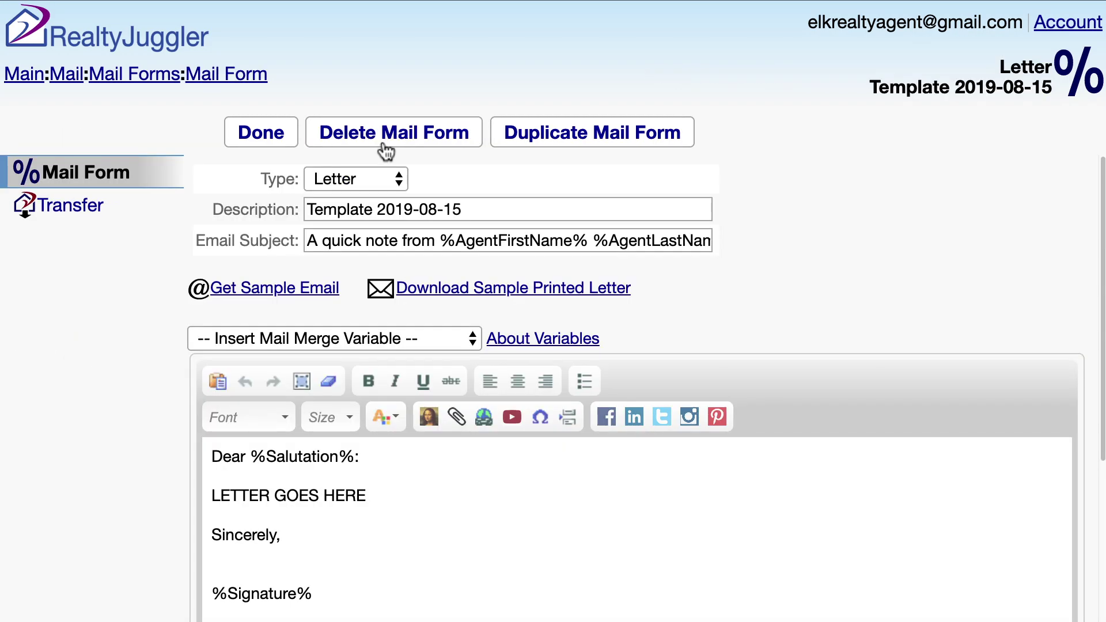
Step: Keep type Letter; set description 'November Video Tour 123 Cedar Street', subject 'New Listing Video Tour of 123 Cedar Street'
left_click(375, 180)
left_click(376, 186)
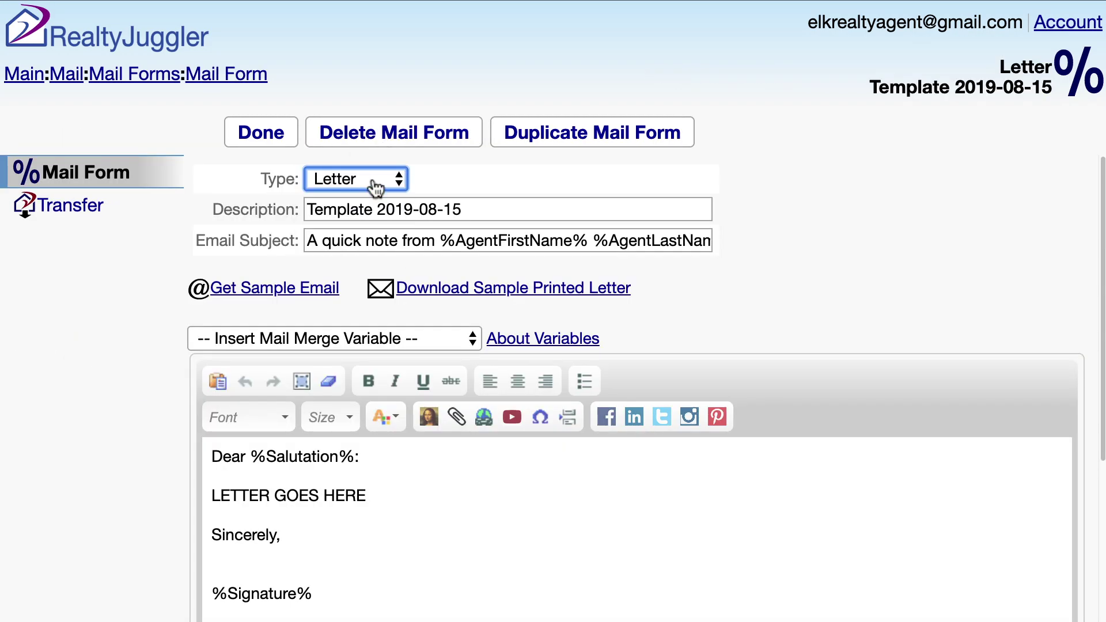
left_click(319, 207)
type("November Video Tour 123 Cedar Street")
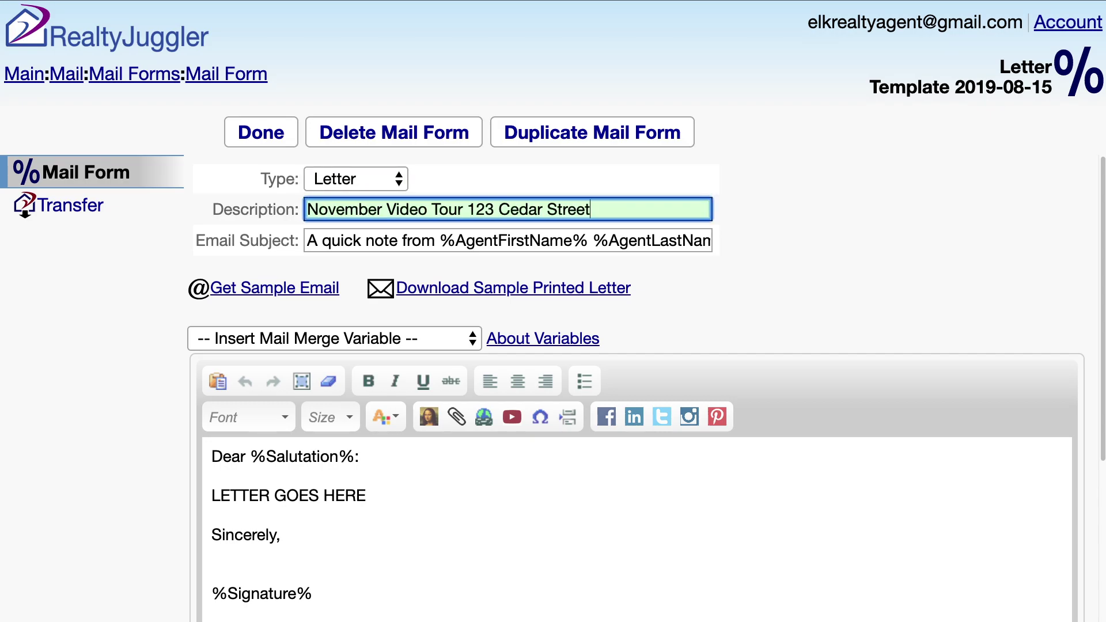
left_click(471, 237)
type("New Listing Video Tour of 123 Cedar Street")
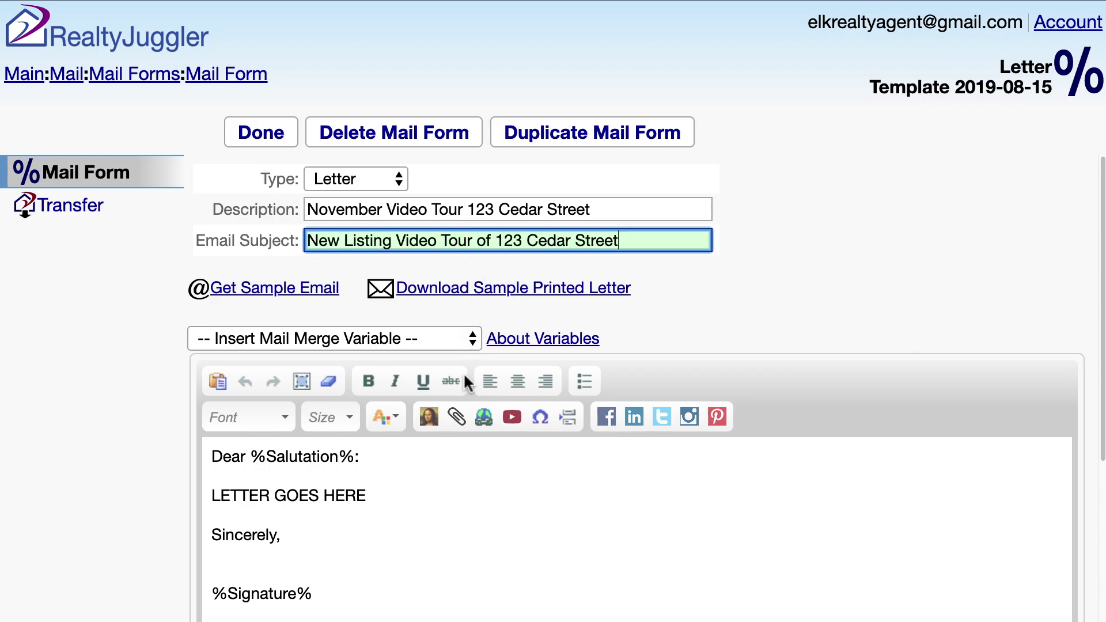
Step: Replace the LETTER GOES HERE placeholder with the pasted property description, followed by blank lines
left_click_drag(366, 496, 211, 493)
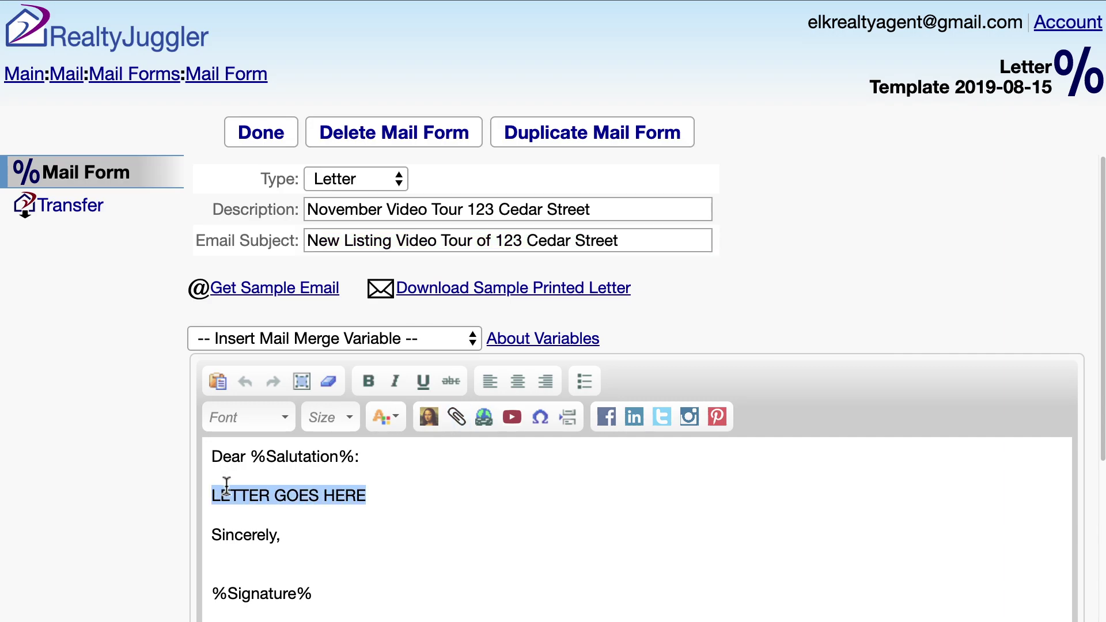
type("Below is a video  of a perfectly located, 5 bedroom, 3 level home in a charming rural setting, just minutes away from downtown.  This house makes the perfect base for families planning to explore the city and the surrounding region, or as a full time residence with a short commute.")
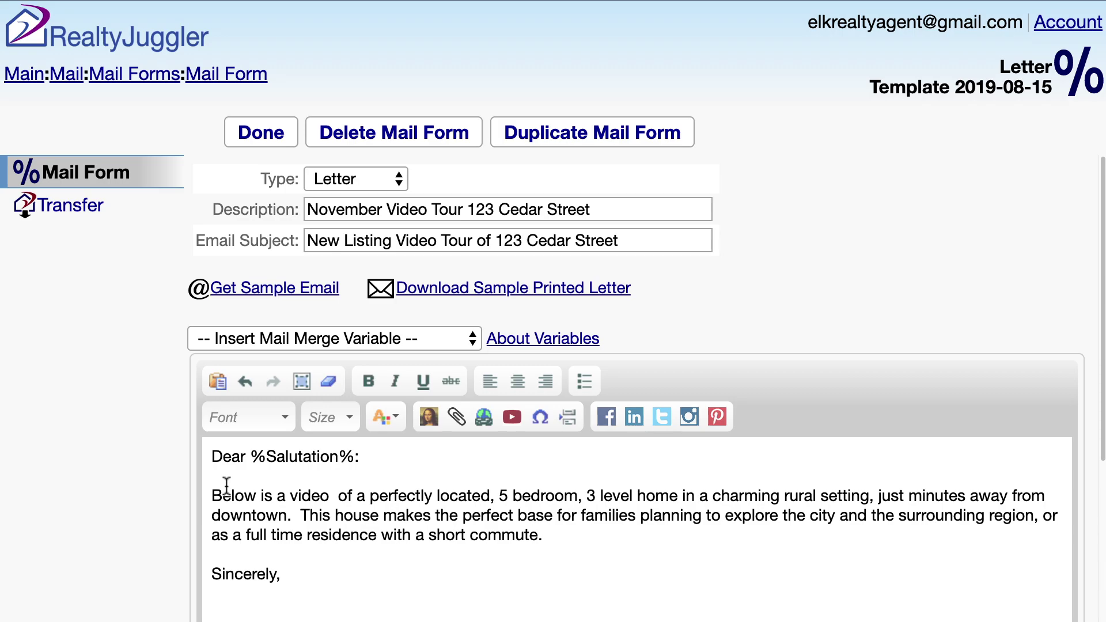
key("Return")
key("Return")
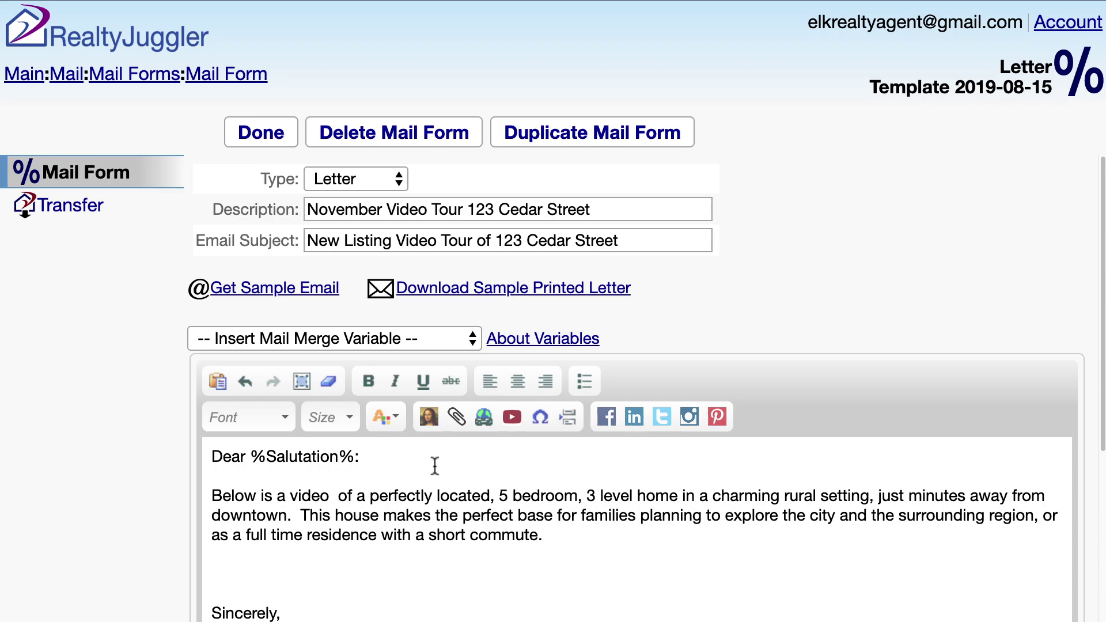
Step: Embed the house's YouTube video in the letter using the pasted video address
left_click(512, 417)
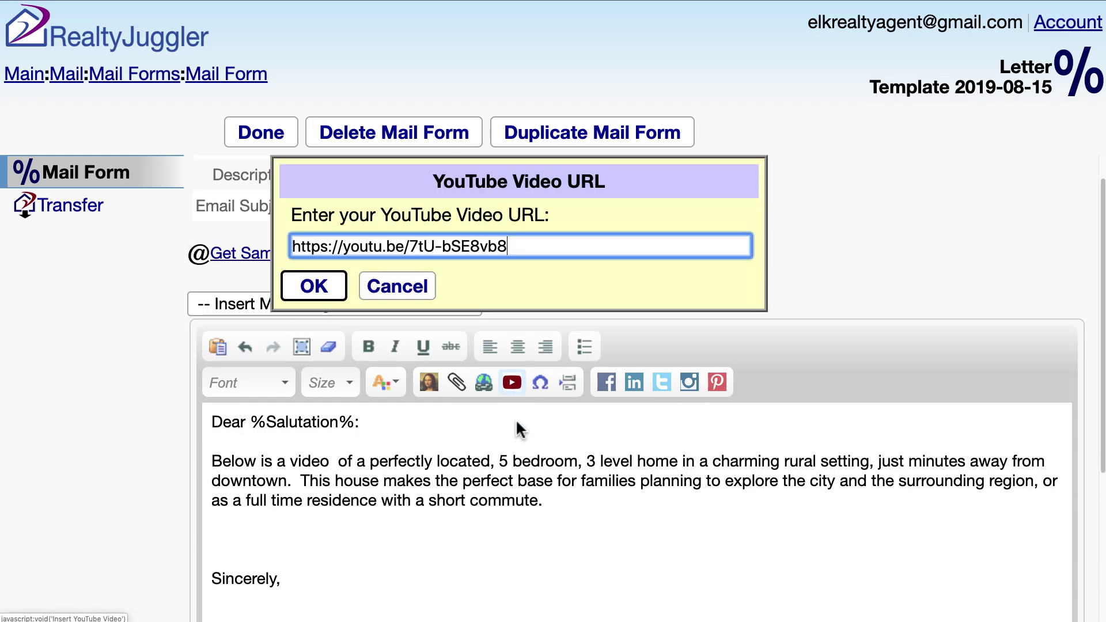
left_click_drag(518, 252, 217, 236)
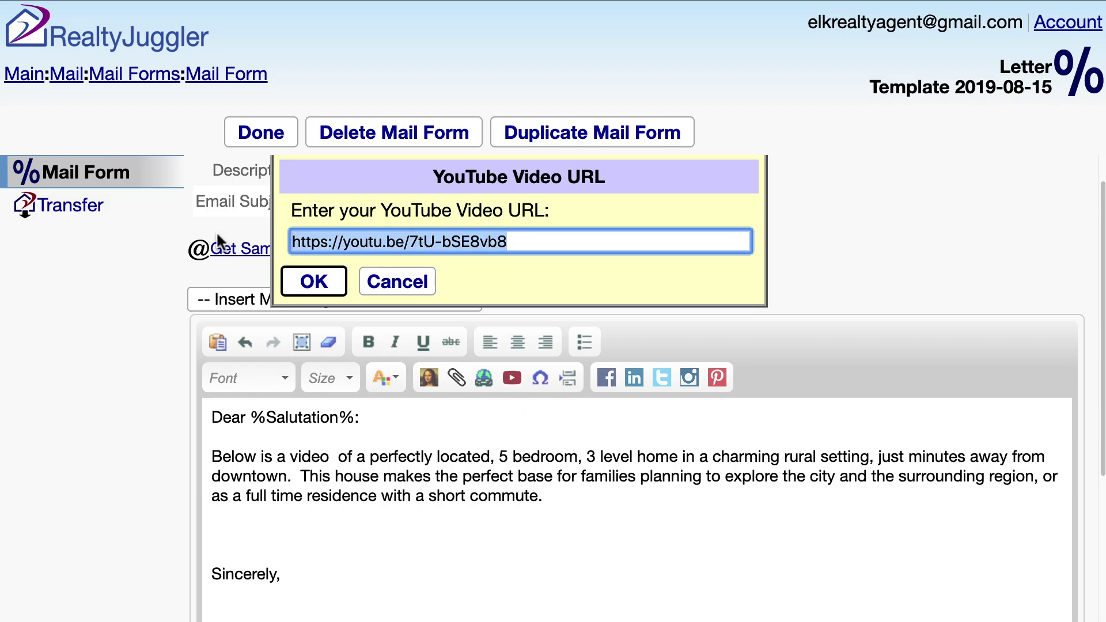
type("https://www.youtube.com/watch?v=67NgY0l5ydE")
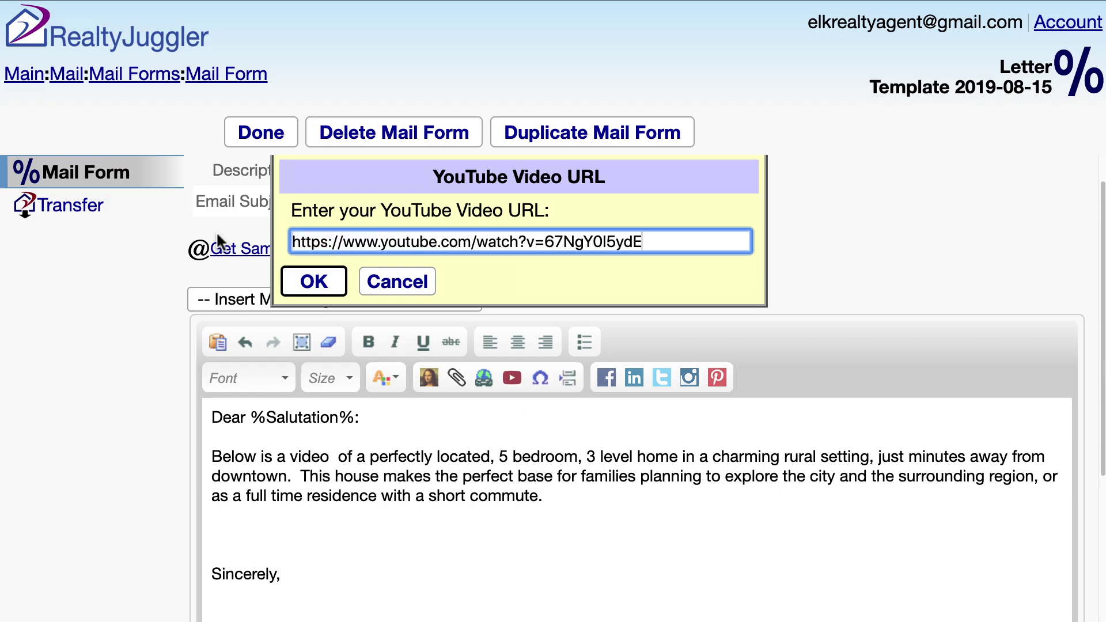
left_click(314, 282)
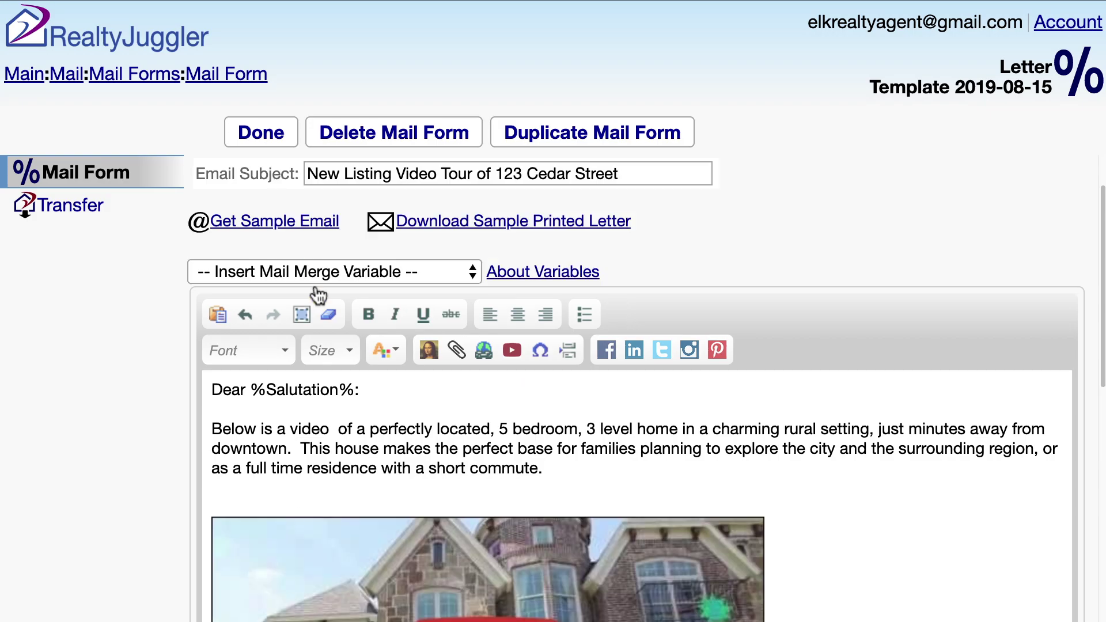
Step: Send a sample email of the letter form and dismiss the confirmation
scroll(319, 295, "down", 5)
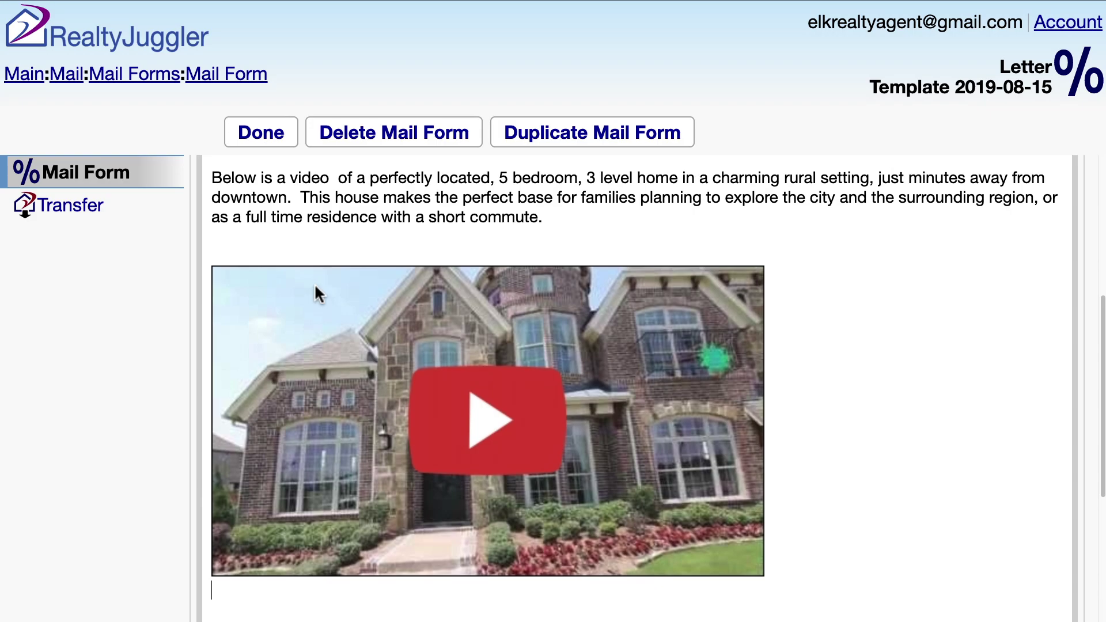
scroll(319, 295, "up", 6)
left_click(317, 300)
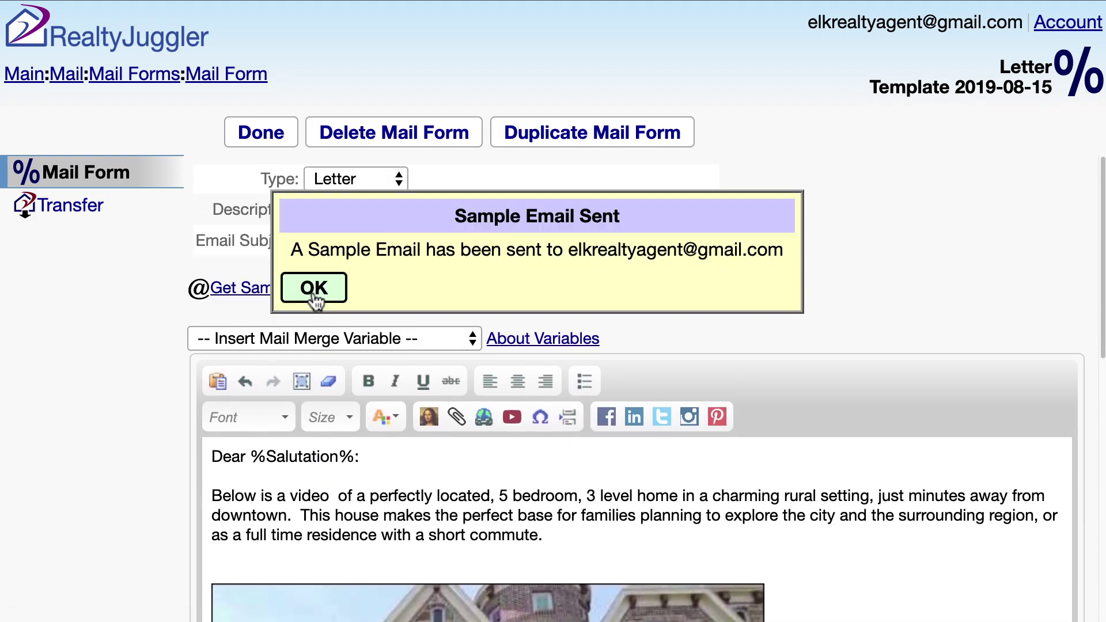
left_click(320, 299)
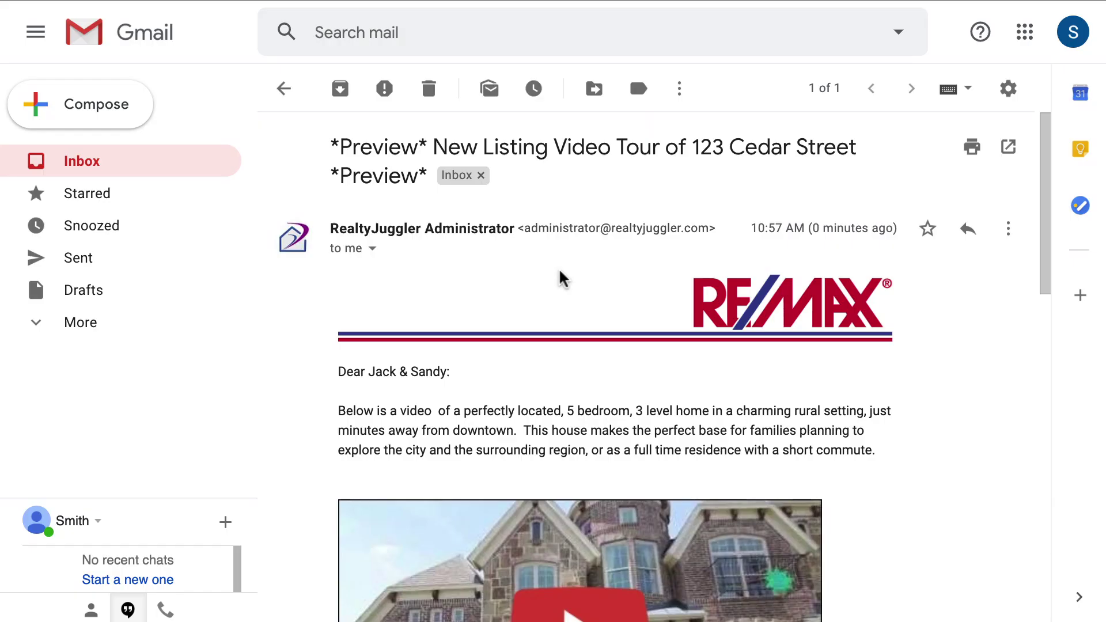
Step: In the Gmail preview email, play the embedded house video thumbnail on YouTube
scroll(560, 279, "down", 4)
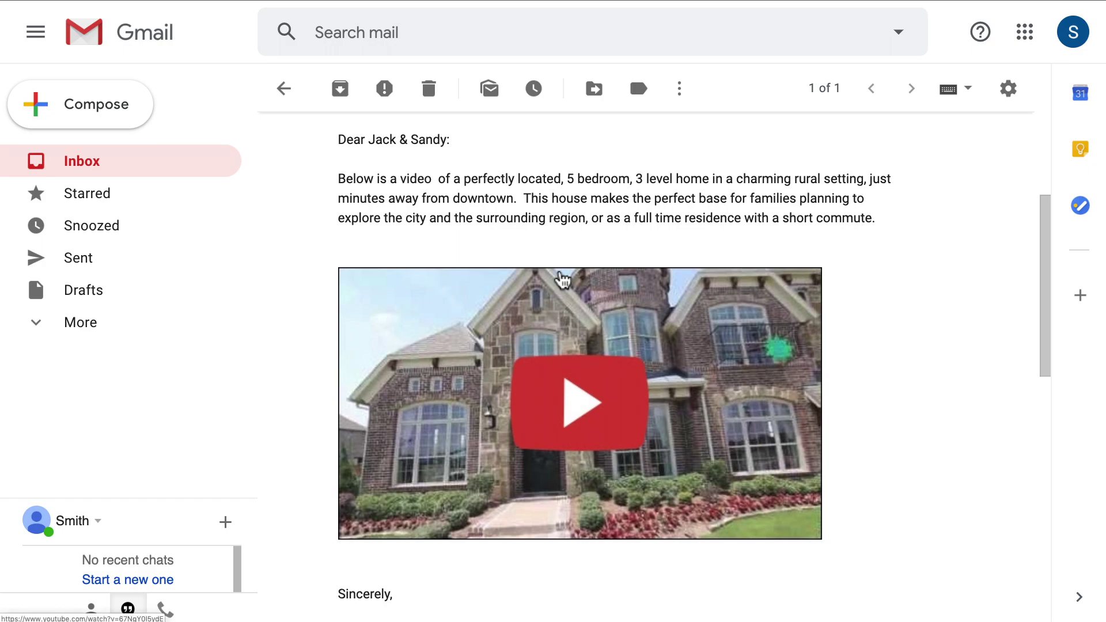
left_click(573, 399)
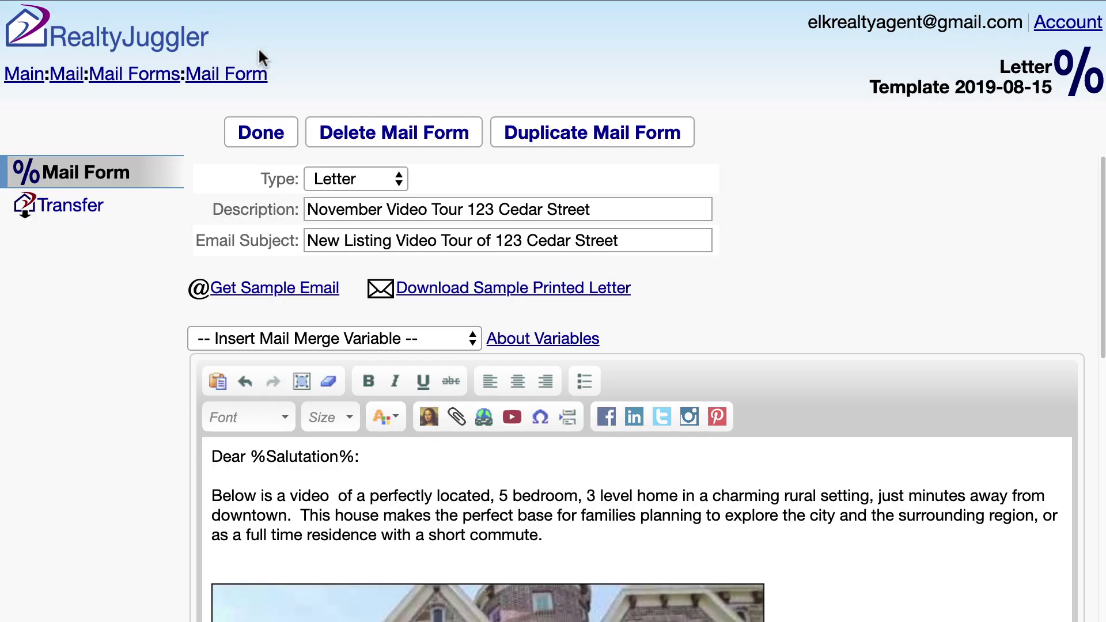
Step: Save the 'November Video Tour 123 Cedar Street' form with Done and go back to Main
left_click(263, 136)
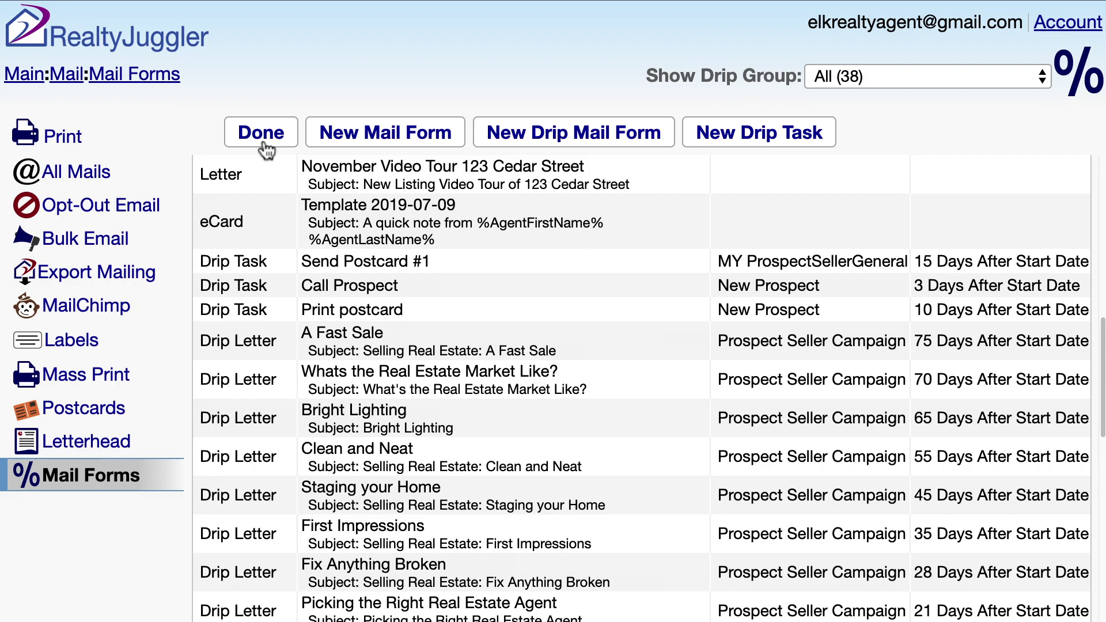
left_click(26, 83)
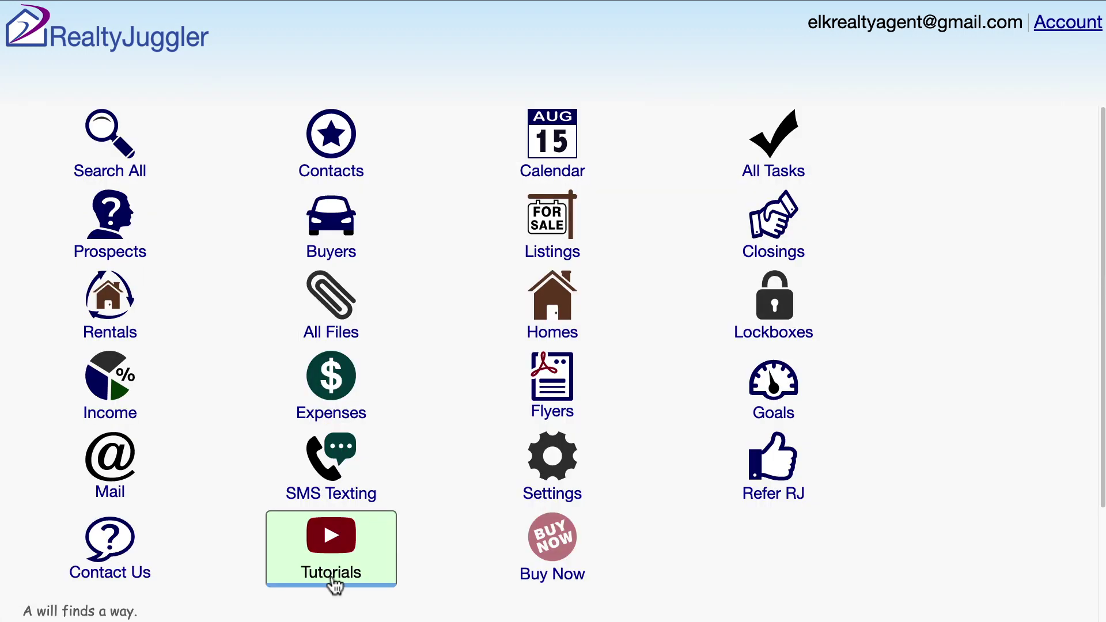
left_click(334, 584)
scroll(1031, 232, "down", 7)
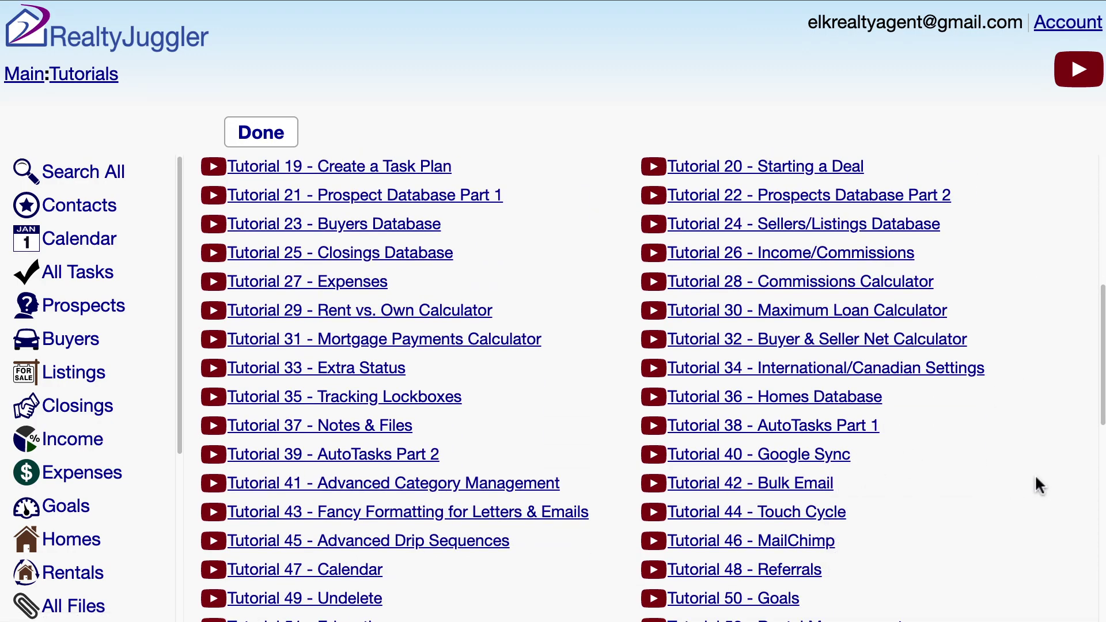
scroll(1036, 477, "up", 6)
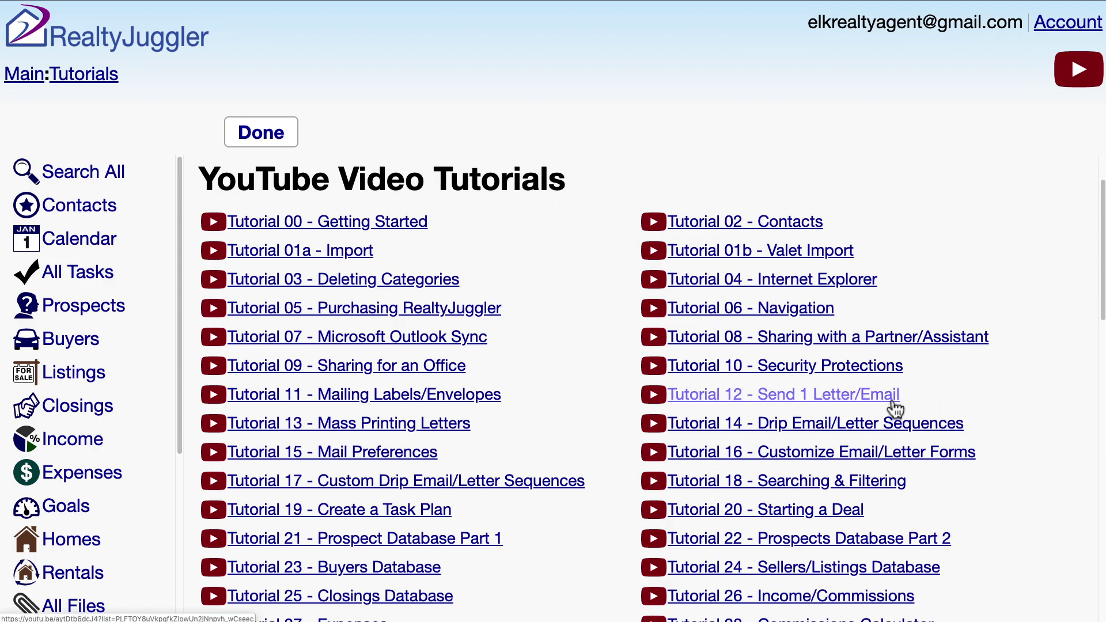
scroll(928, 400, "down", 7)
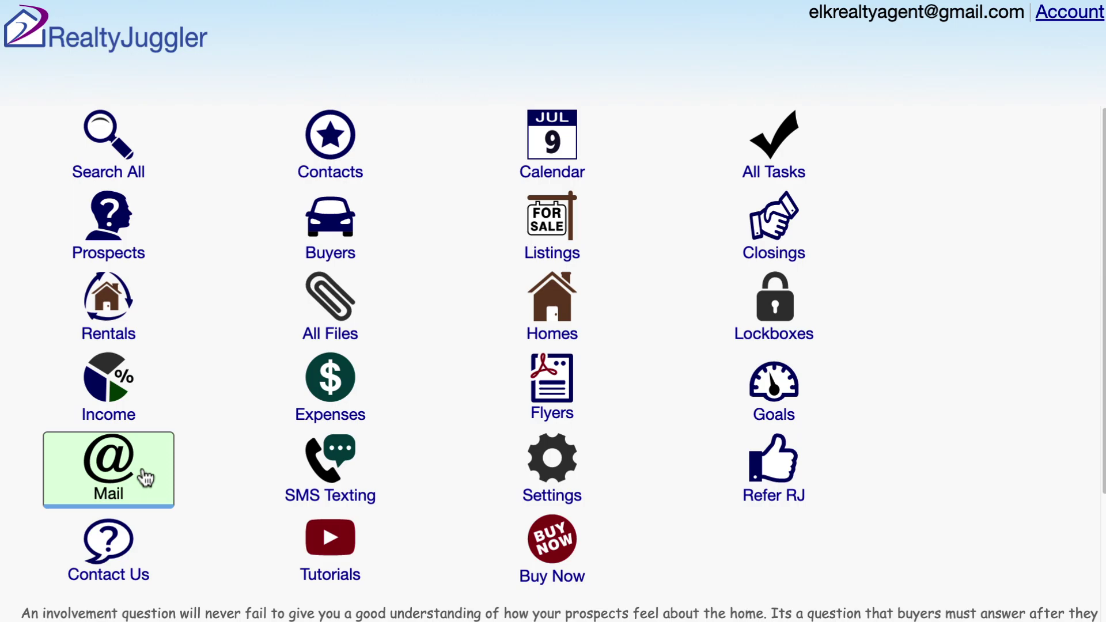
left_click(146, 477)
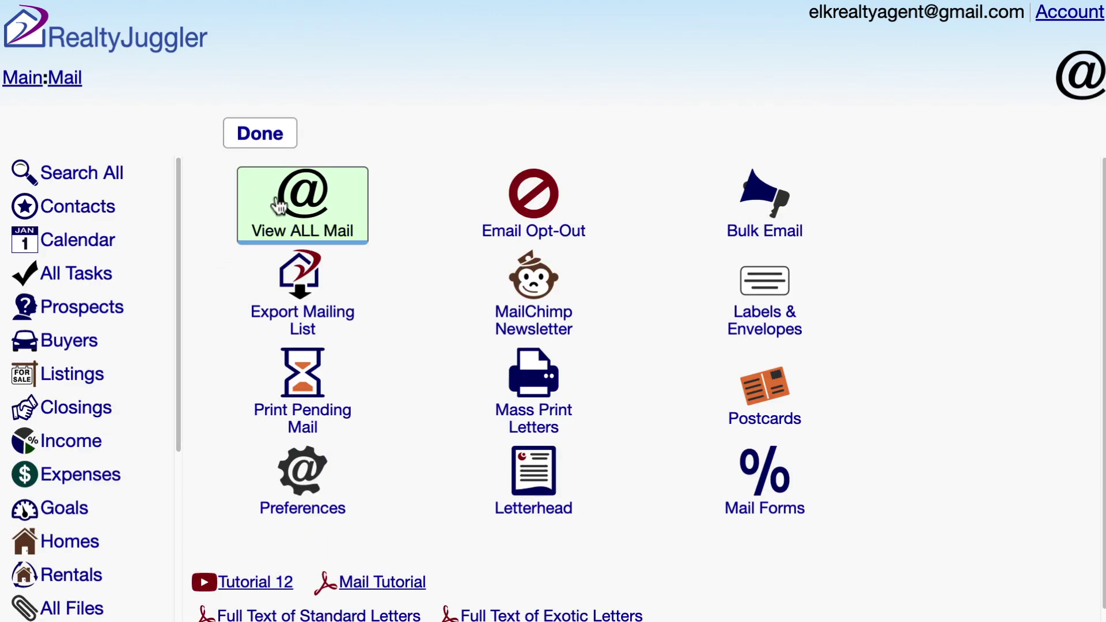
left_click(284, 205)
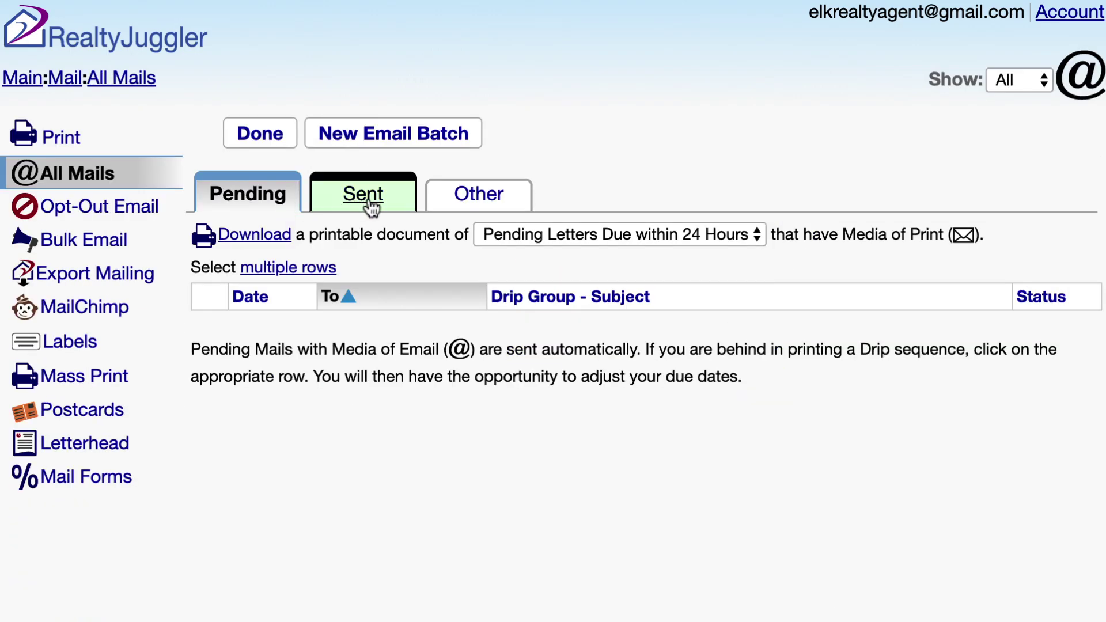
left_click(369, 198)
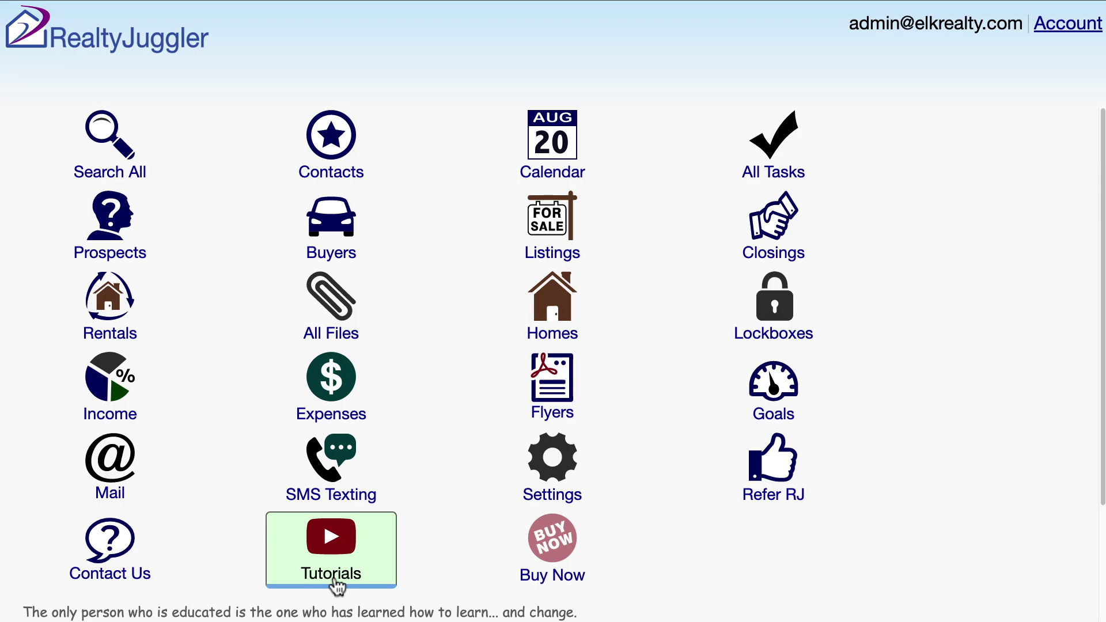
Step: Open Tutorials and scroll down to the Downloadable Manuals, including the Mail manual
left_click(337, 587)
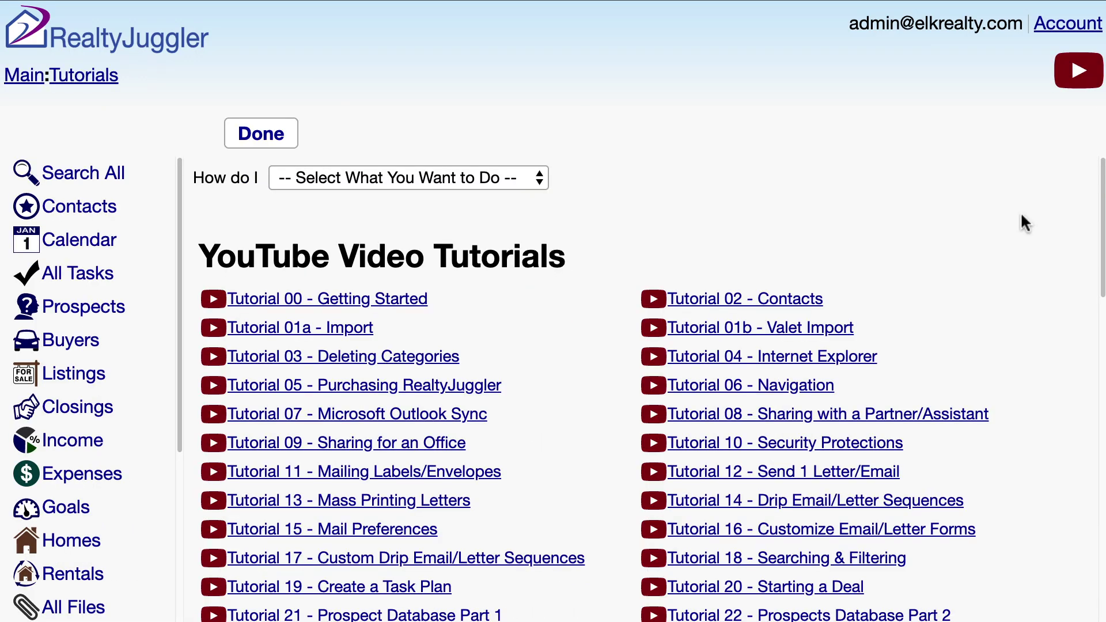
scroll(1022, 216, "down", 15)
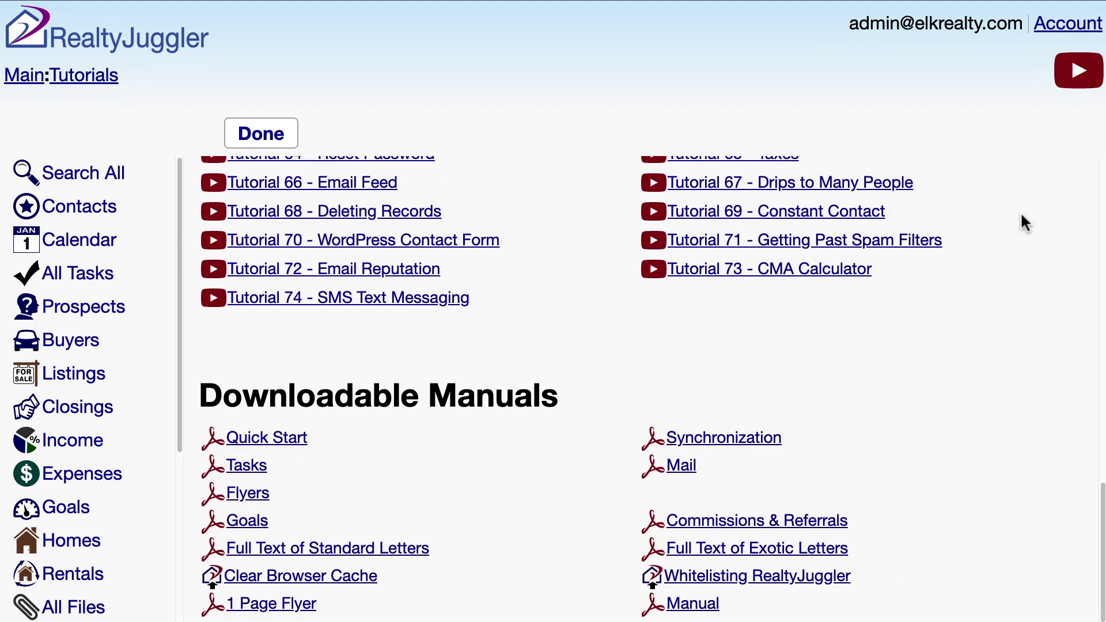